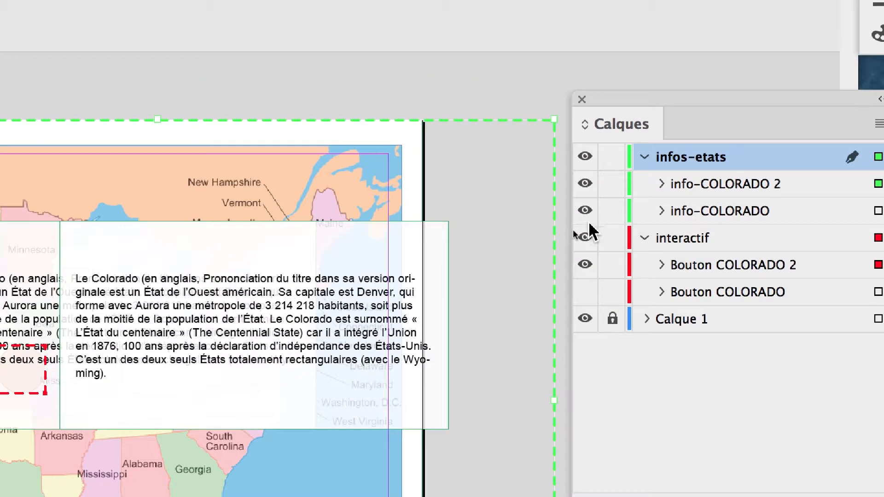
Hide the info-COLORADO item in the infos-etats layer and place the Layers panel beside the page.
{"action": "left_click", "coordinate": [586, 185]}
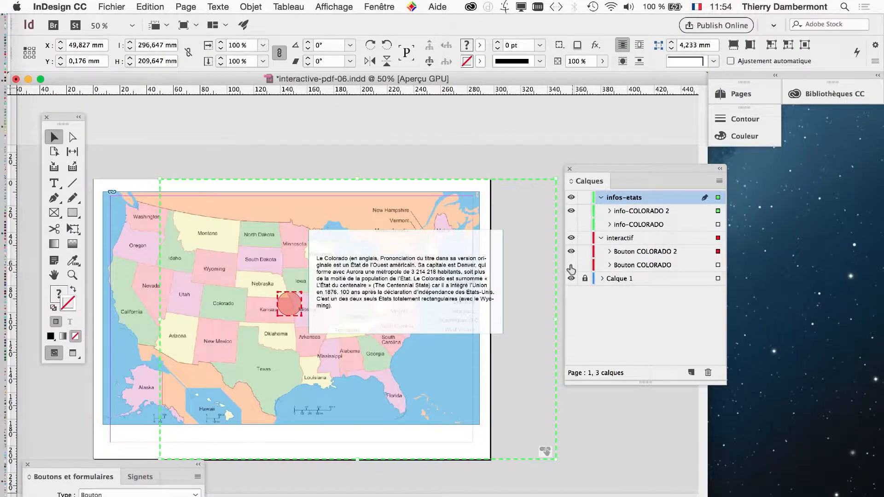
{"action": "left_click_drag", "start_coordinate": [602, 169], "coordinate": [555, 130]}
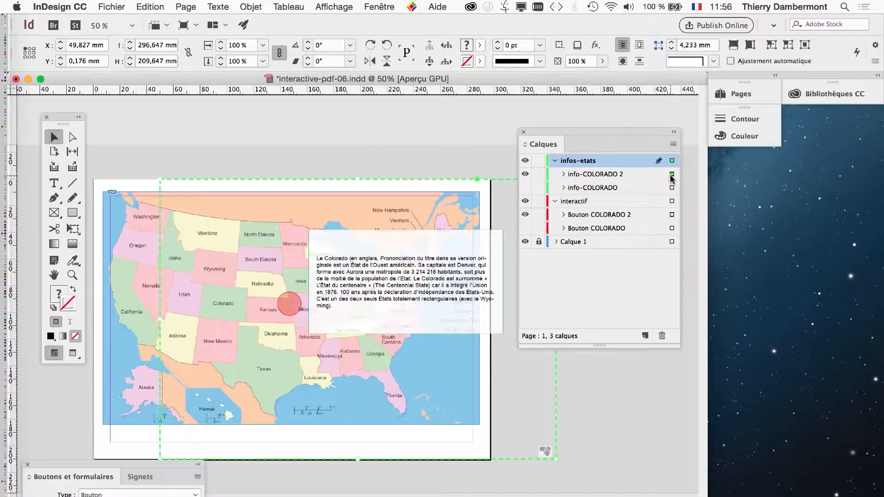
{"action": "left_click_drag", "start_coordinate": [589, 132], "coordinate": [704, 219]}
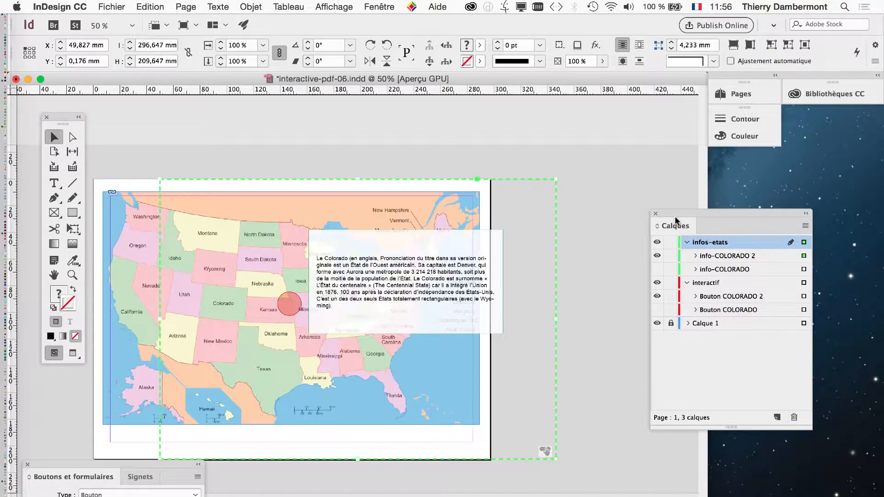
{"action": "left_click_drag", "start_coordinate": [697, 212], "coordinate": [634, 186]}
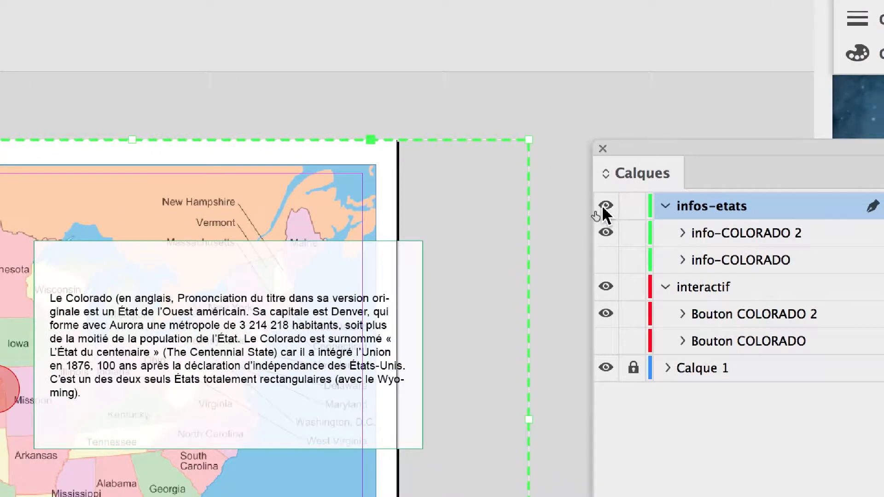
Toggle the visibility of the infos-etats layer and leave it hidden.
{"action": "left_click", "coordinate": [604, 207]}
{"action": "left_click", "coordinate": [606, 207]}
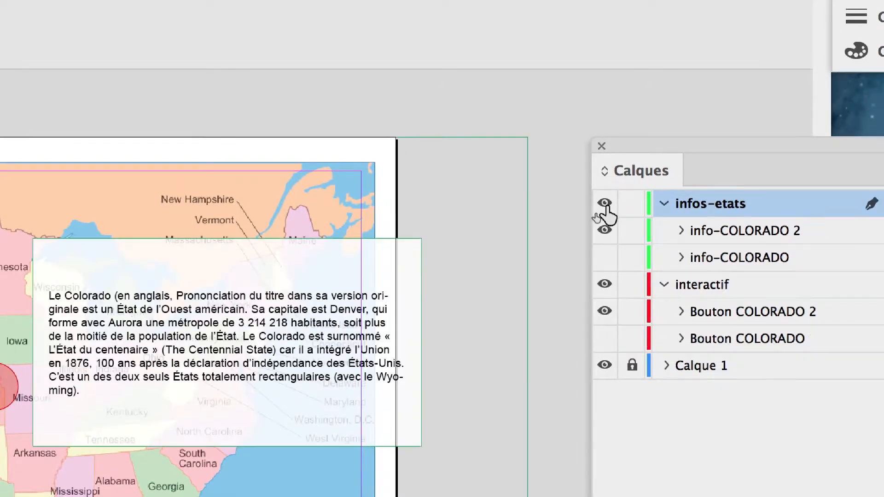
{"action": "left_click", "coordinate": [604, 207]}
{"action": "left_click", "coordinate": [606, 206]}
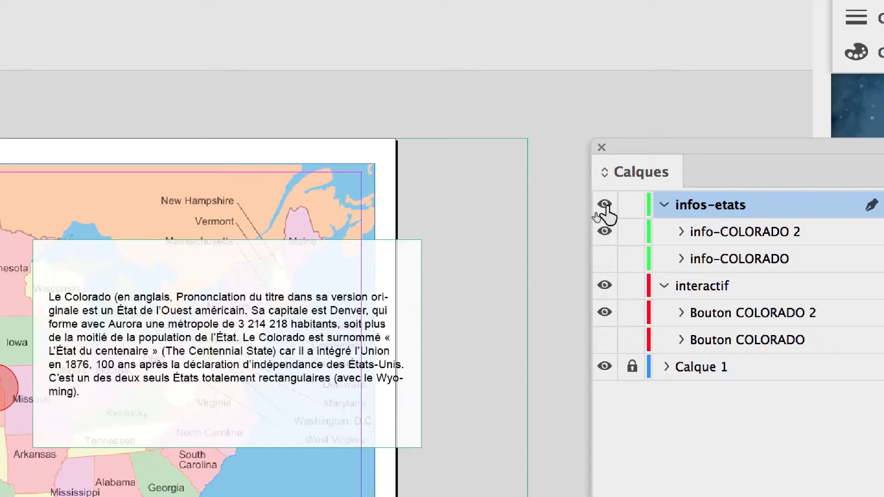
{"action": "left_click", "coordinate": [604, 206]}
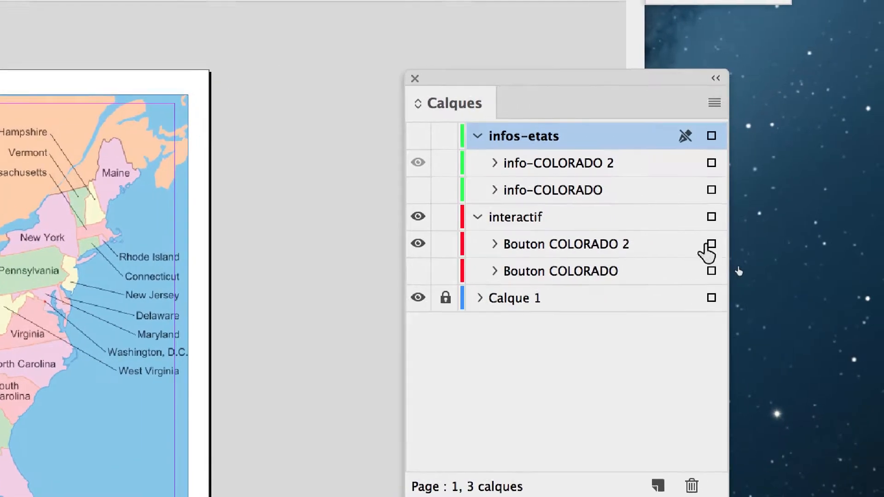
Select the Bouton COLORADO 2 circle and move it onto Texas on the map.
{"action": "left_click", "coordinate": [708, 244]}
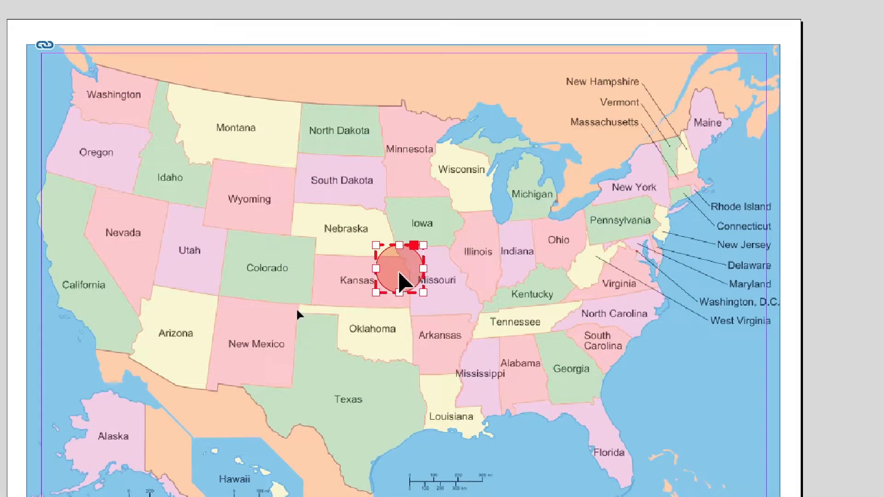
{"action": "left_click_drag", "start_coordinate": [131, 332], "coordinate": [198, 360]}
{"action": "left_click_drag", "start_coordinate": [423, 279], "coordinate": [425, 277]}
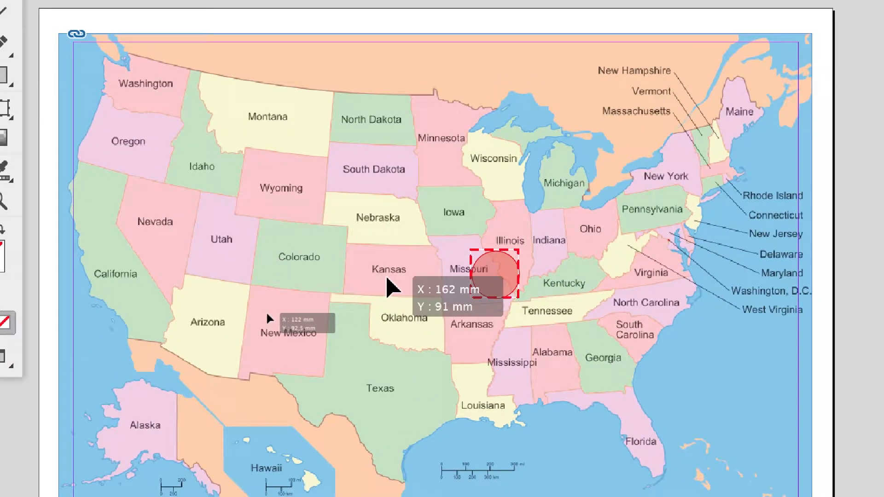
{"action": "left_click_drag", "start_coordinate": [386, 277], "coordinate": [397, 349]}
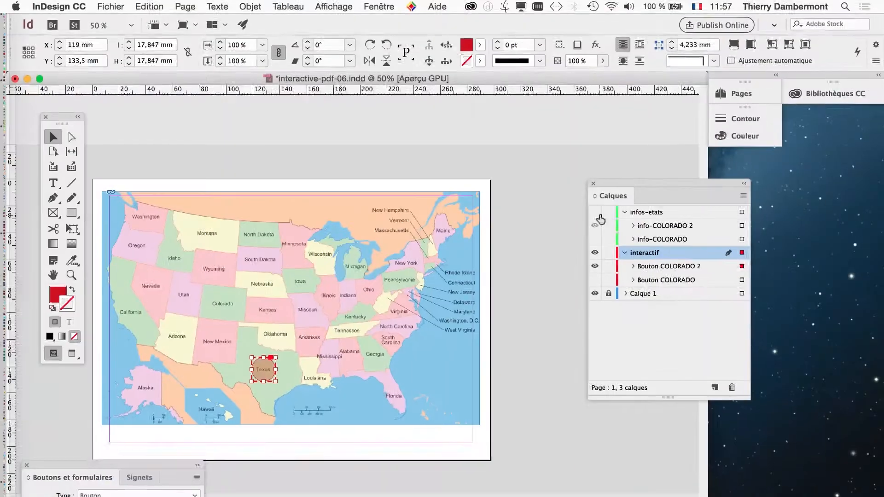
Bring the Buttons and Forms panel up next to the circular button on Texas.
{"action": "scroll", "coordinate": [267, 370], "scroll_direction": "up", "scroll_amount": 3}
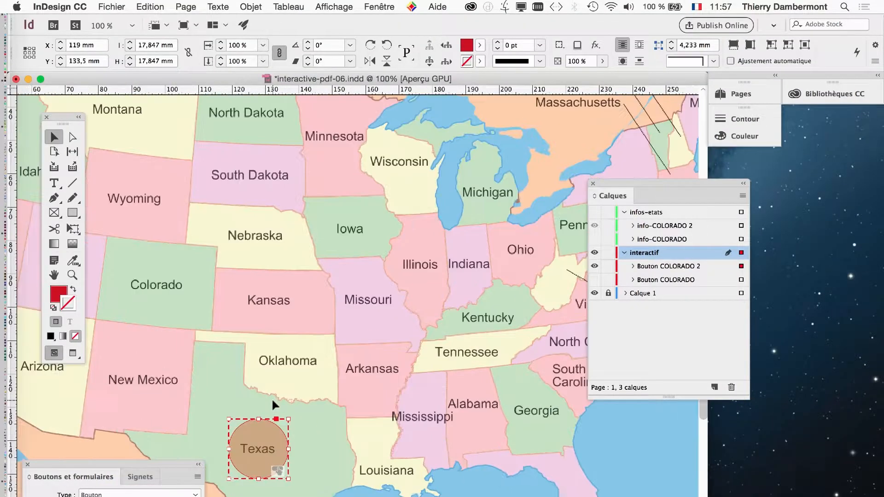
{"action": "left_click_drag", "start_coordinate": [258, 397], "coordinate": [241, 186]}
{"action": "left_click_drag", "start_coordinate": [246, 455], "coordinate": [121, 302]}
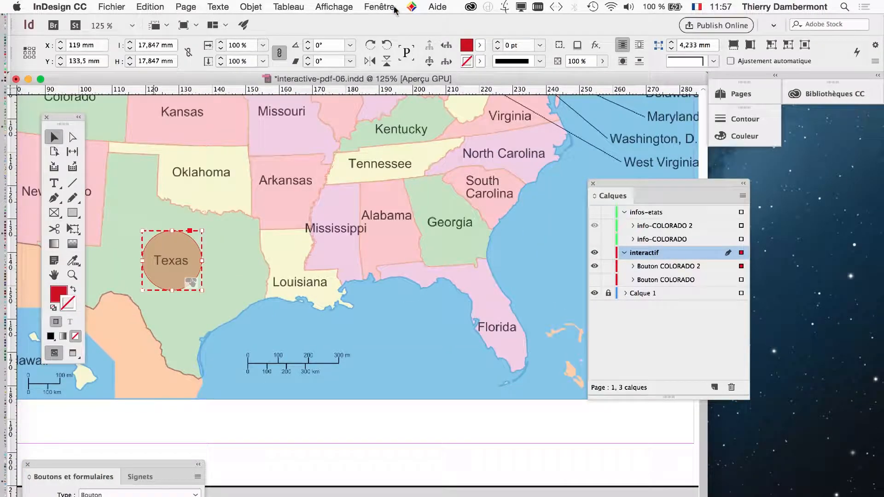
{"action": "left_click", "coordinate": [379, 7]}
{"action": "mouse_move", "coordinate": [461, 227]}
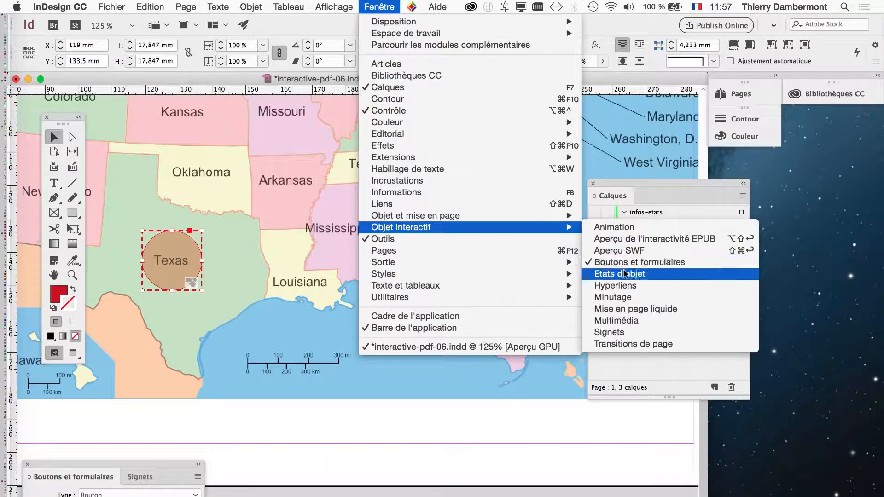
{"action": "left_click", "coordinate": [123, 462]}
{"action": "left_click_drag", "start_coordinate": [114, 461], "coordinate": [335, 145]}
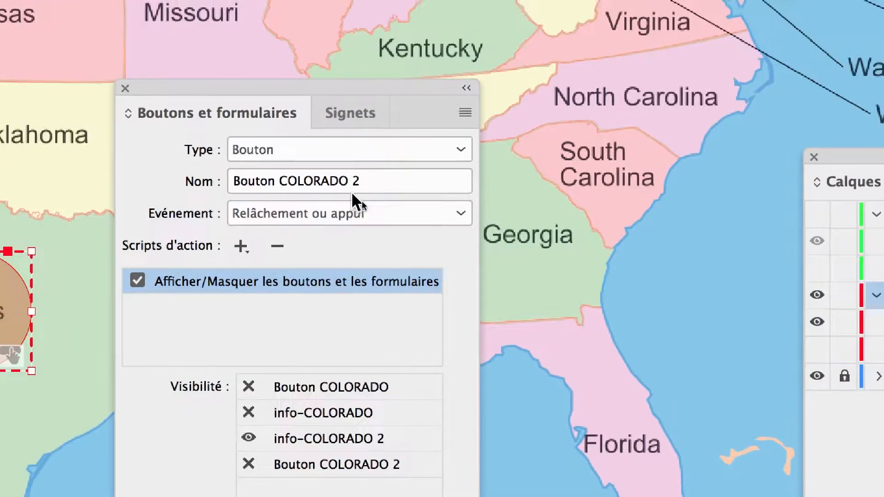
Rename the circular button on Texas as Bouton TEXAS.
{"action": "left_click", "coordinate": [417, 176]}
{"action": "left_click_drag", "start_coordinate": [362, 189], "coordinate": [284, 189]}
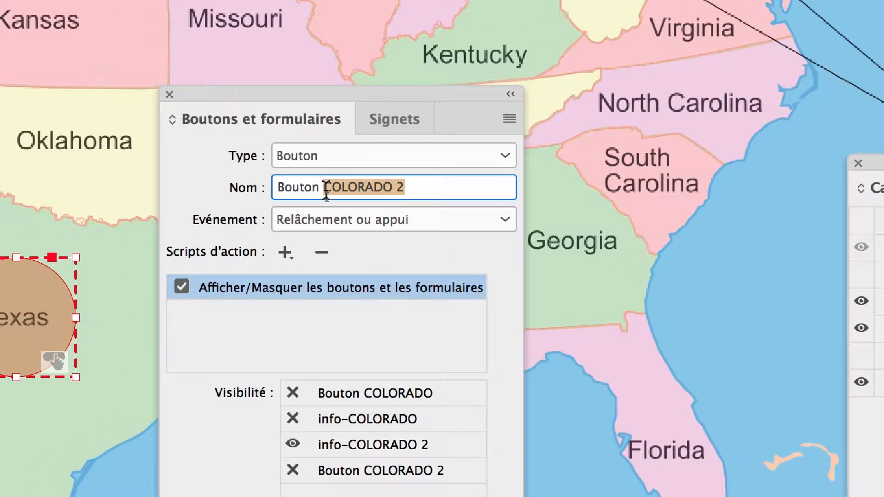
{"action": "type", "text": "TEXAS"}
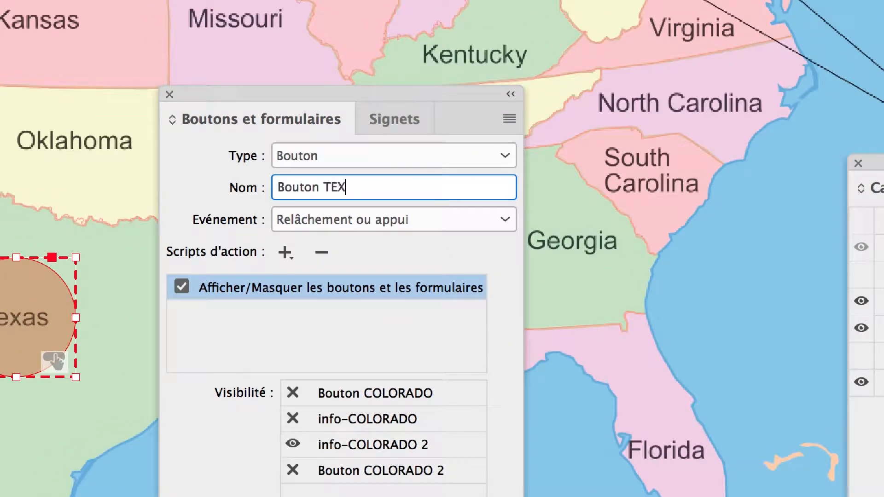
{"action": "left_click_drag", "start_coordinate": [360, 188], "coordinate": [325, 188]}
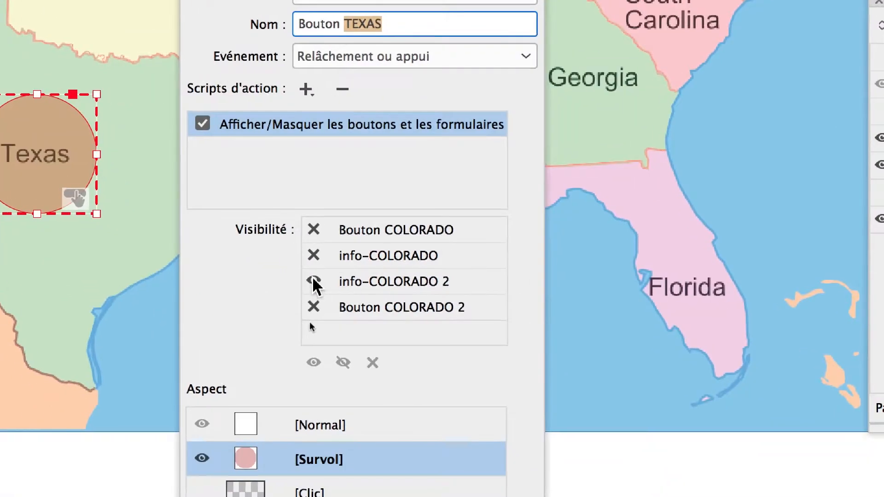
{"action": "left_click", "coordinate": [356, 378]}
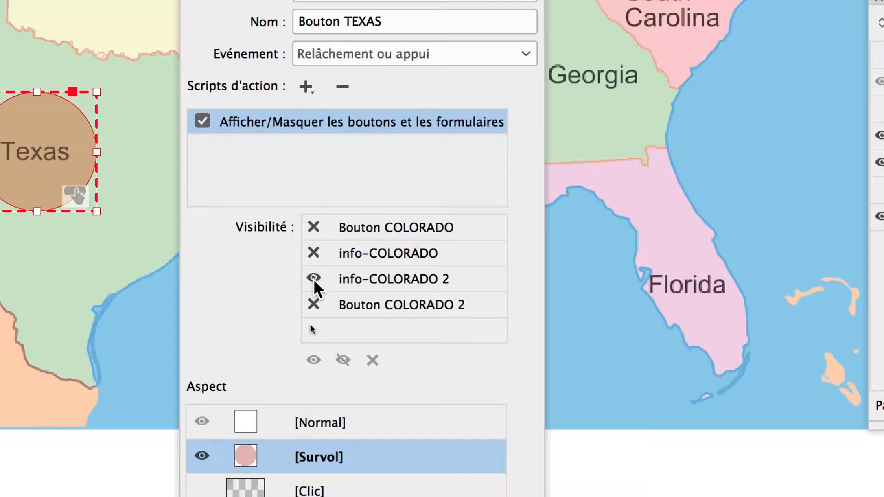
{"action": "left_click", "coordinate": [313, 278]}
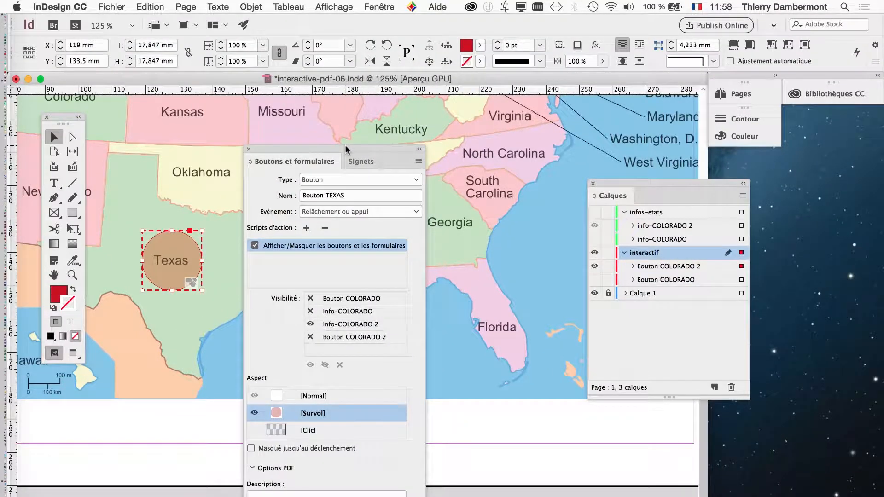
Show the infos-etats layer again and rename its info-COLORADO 2 button as info-TEXAS.
{"action": "left_click_drag", "start_coordinate": [350, 148], "coordinate": [343, 208]}
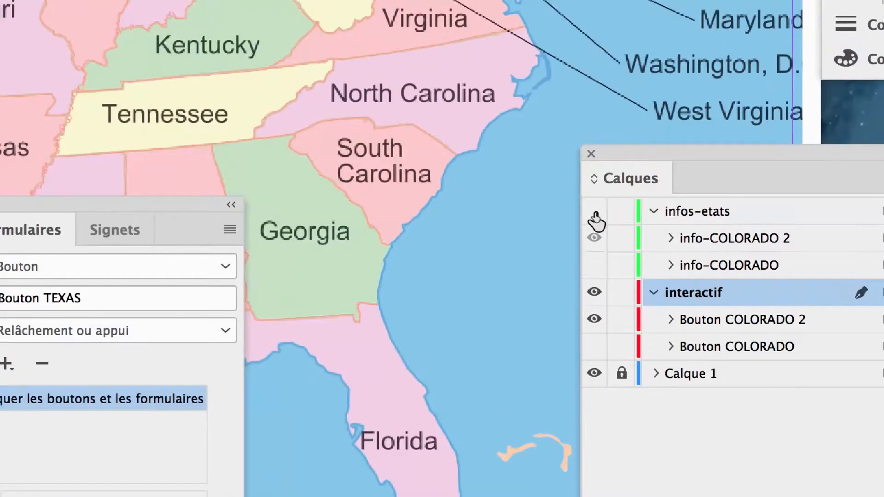
{"action": "left_click", "coordinate": [595, 213]}
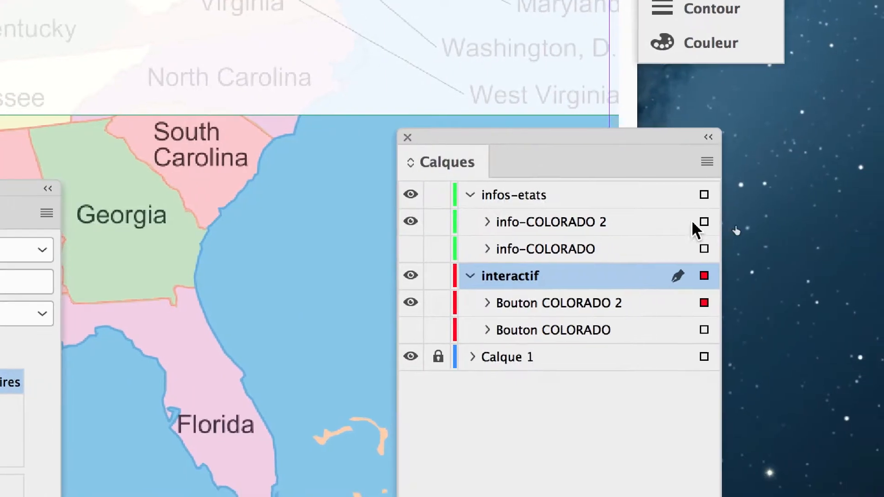
{"action": "left_click", "coordinate": [697, 225]}
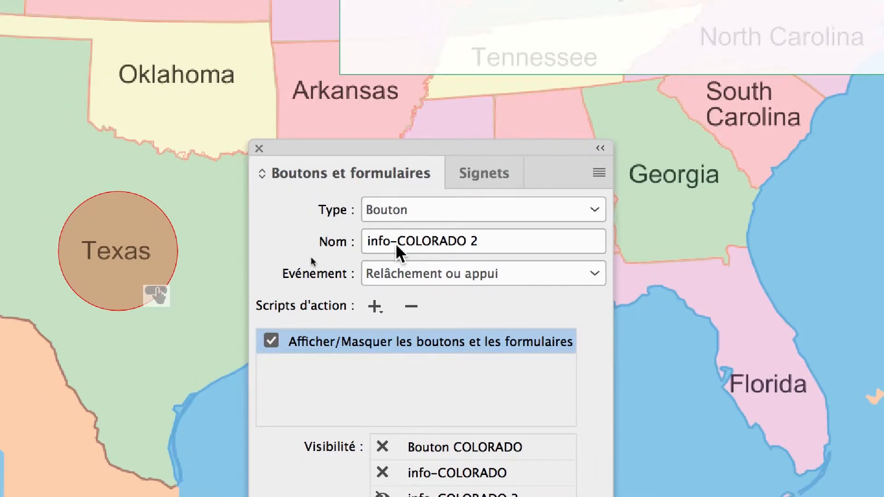
{"action": "left_click", "coordinate": [396, 243]}
{"action": "left_click_drag", "start_coordinate": [396, 243], "coordinate": [425, 244]}
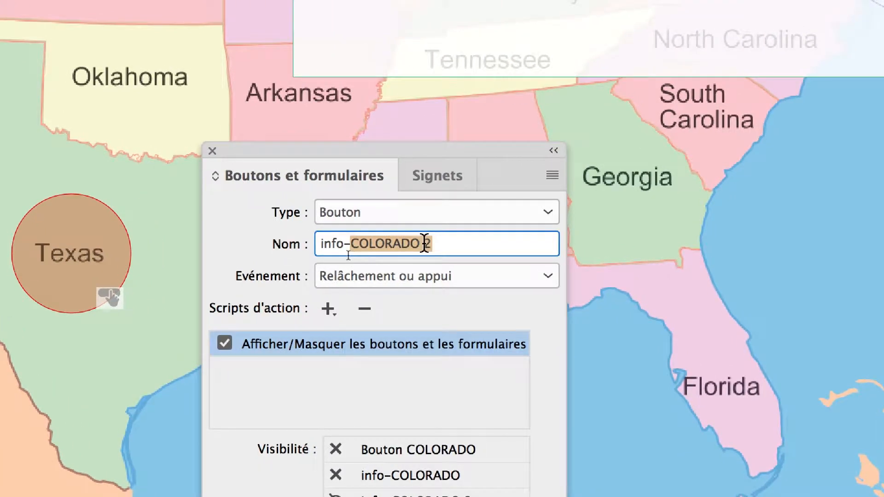
{"action": "type", "text": "TEXAS"}
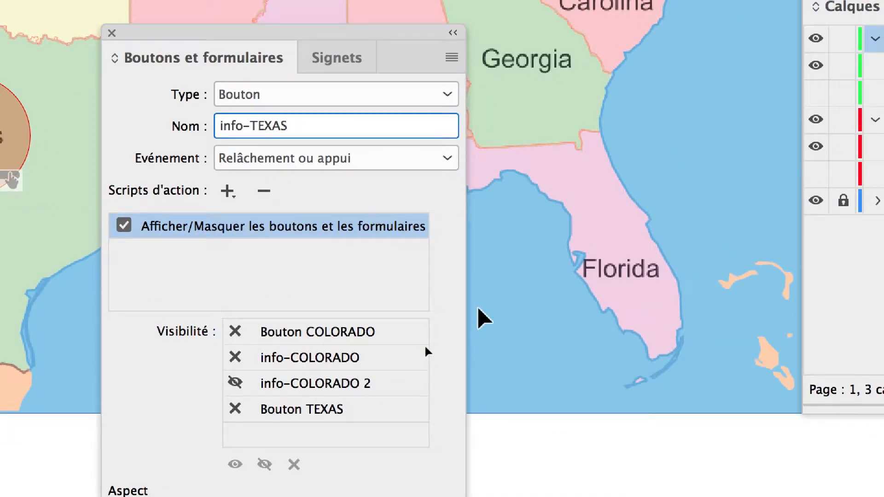
{"action": "left_click", "coordinate": [478, 308]}
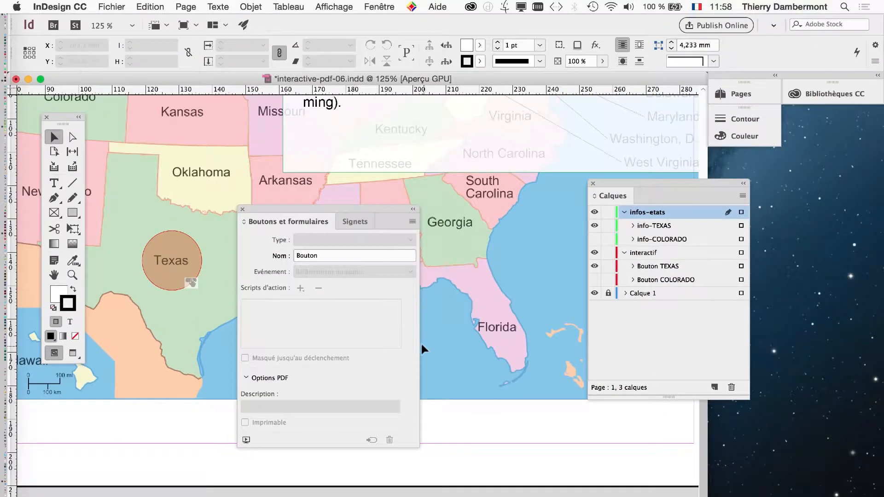
Reselect the info-TEXAS button and check the visibility settings of its show/hide action.
{"action": "left_click", "coordinate": [432, 146]}
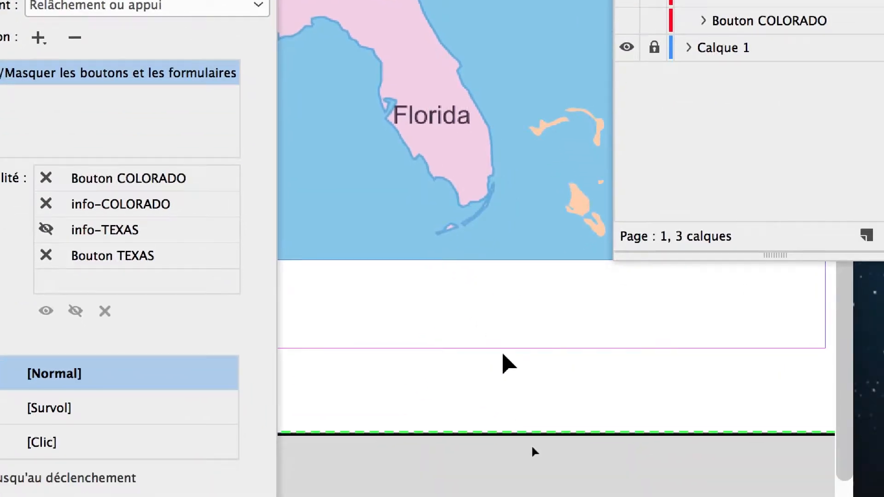
{"action": "left_click", "coordinate": [530, 449]}
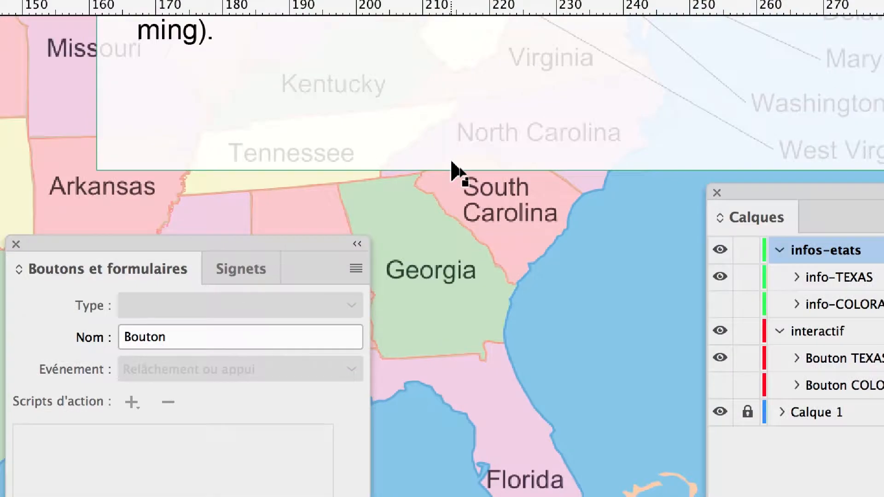
{"action": "left_click", "coordinate": [444, 119]}
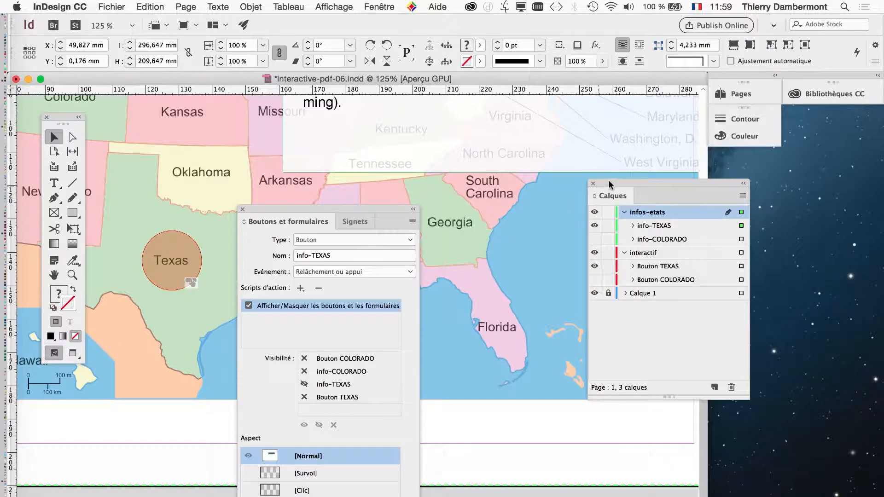
Rearrange the floating panels and move the info-TEXAS frame horizontally over the page to X 0,176 mm.
{"action": "left_click_drag", "start_coordinate": [619, 183], "coordinate": [703, 210]}
{"action": "left_click_drag", "start_coordinate": [377, 208], "coordinate": [190, 428]}
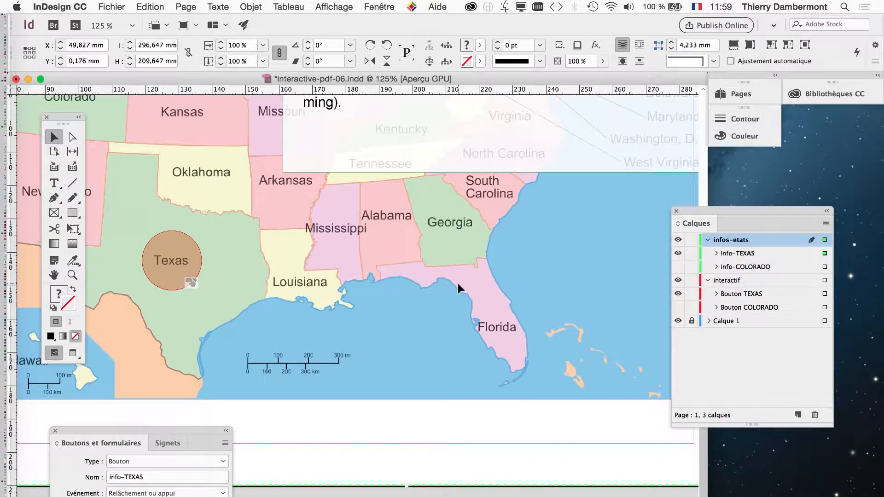
{"action": "key", "text": "super+minus"}
{"action": "key", "text": "super+minus"}
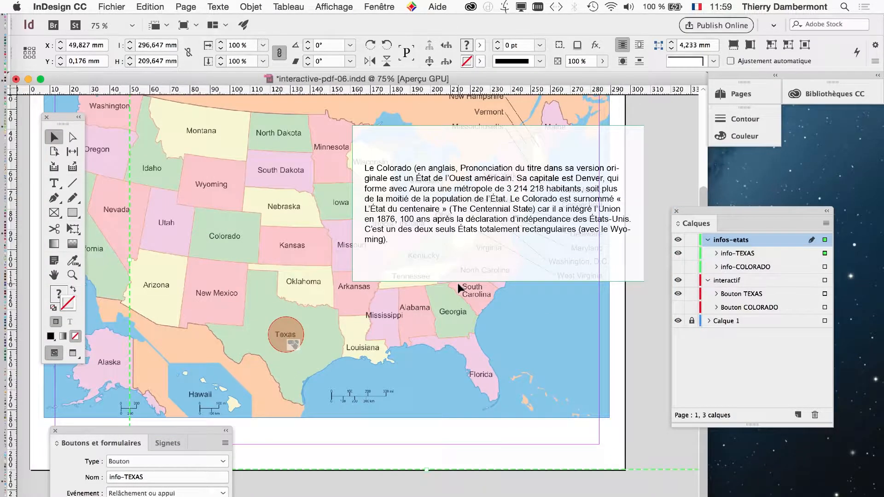
{"action": "left_click_drag", "start_coordinate": [190, 424], "coordinate": [265, 116]}
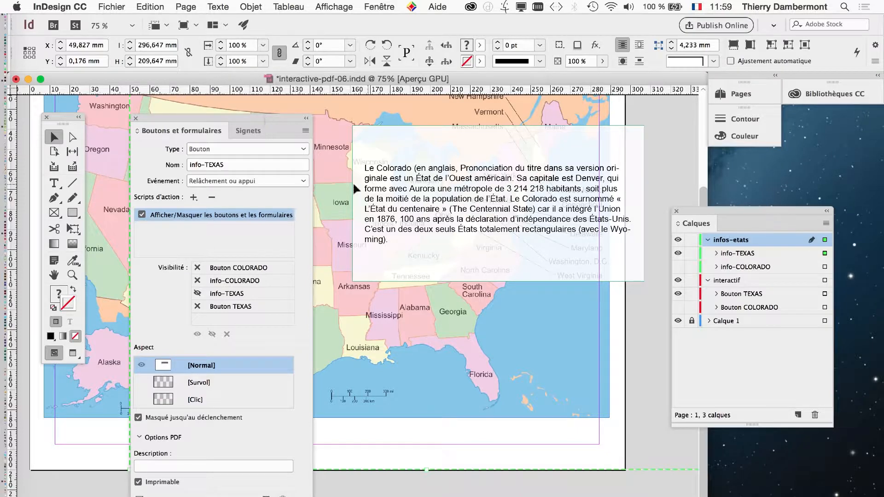
{"action": "left_click_drag", "start_coordinate": [283, 117], "coordinate": [207, 433]}
{"action": "key", "text": "super+minus"}
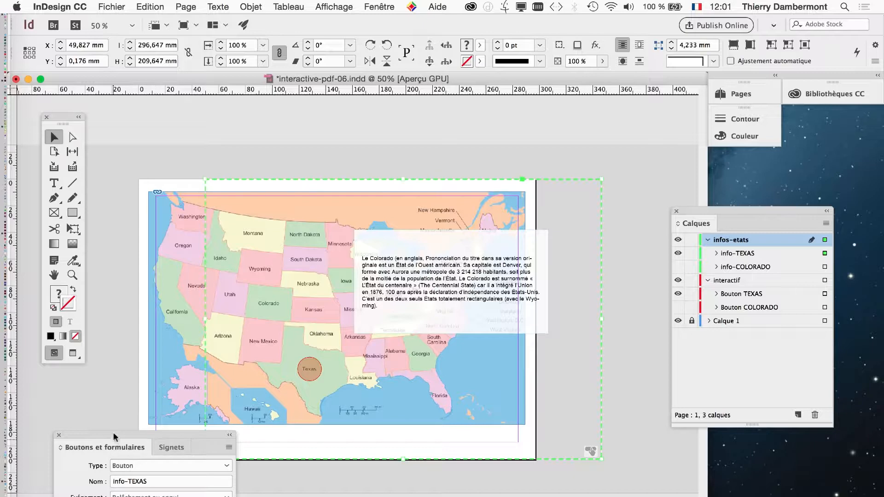
{"action": "left_click_drag", "start_coordinate": [115, 437], "coordinate": [661, 97]}
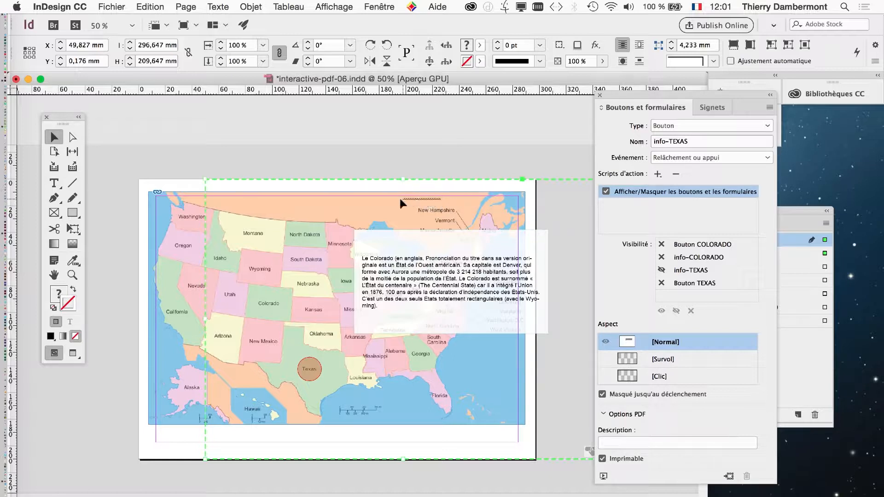
{"action": "left_click_drag", "start_coordinate": [427, 183], "coordinate": [366, 180]}
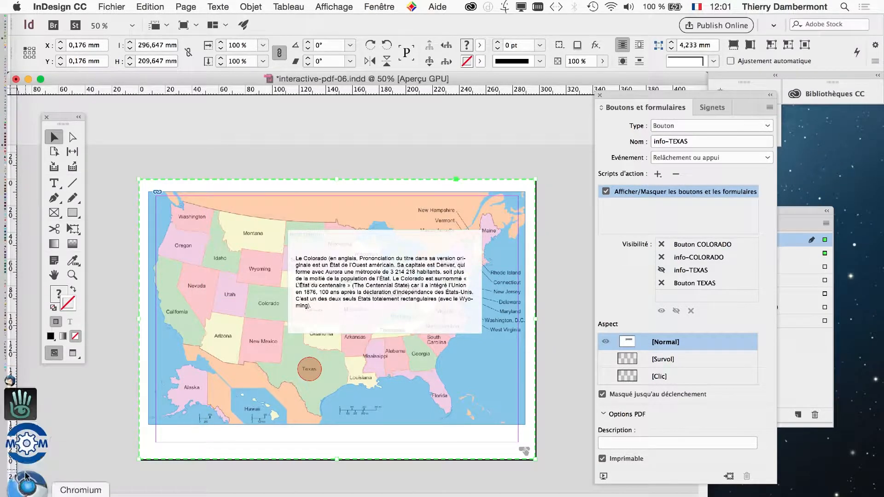
Switch to Firefox, search the web for "Wikipedia texas" and open the French Wikipedia article on Texas.
{"action": "left_click", "coordinate": [29, 481]}
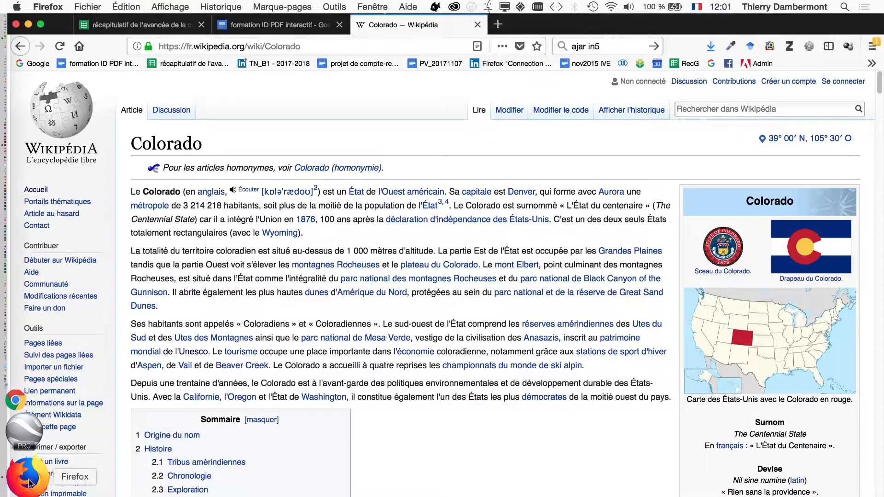
{"action": "left_click_drag", "start_coordinate": [618, 47], "coordinate": [535, 42]}
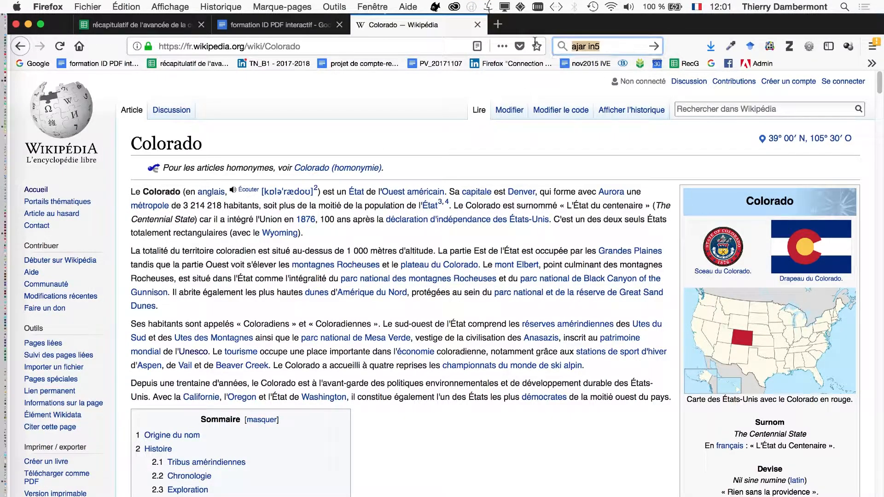
{"action": "type", "text": "Wi"}
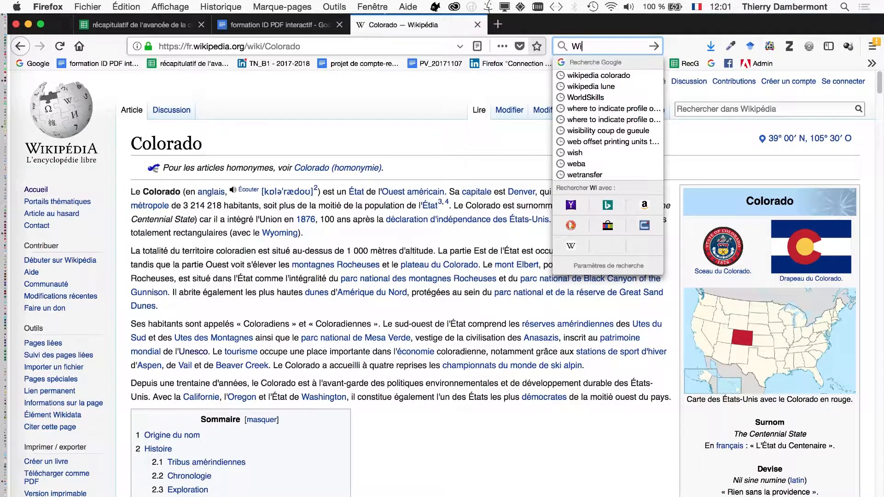
{"action": "type", "text": "kipedia texas"}
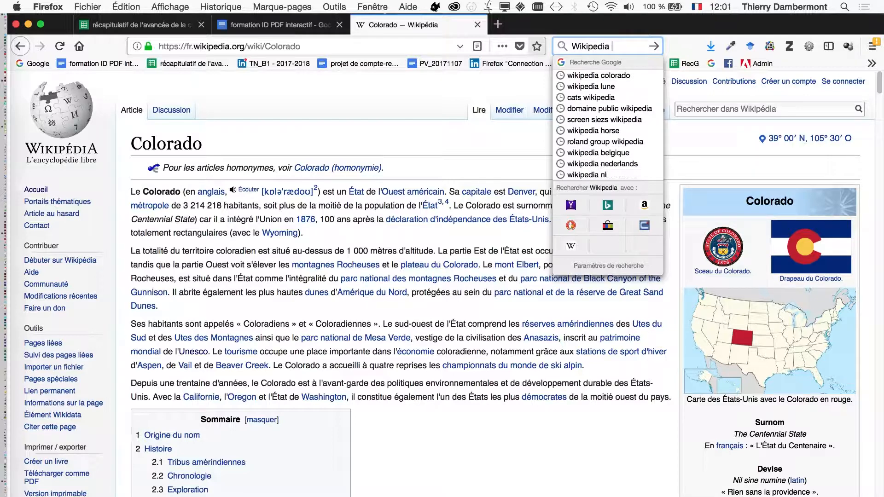
{"action": "key", "text": "Return"}
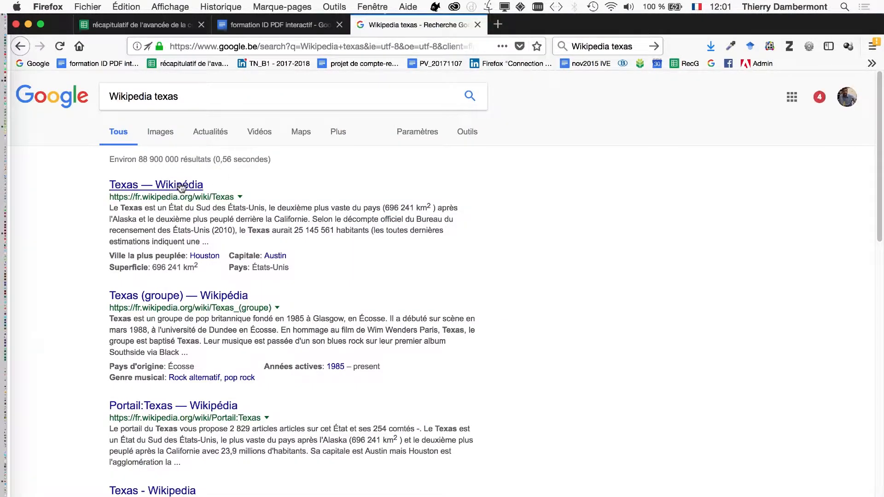
{"action": "left_click", "coordinate": [179, 186]}
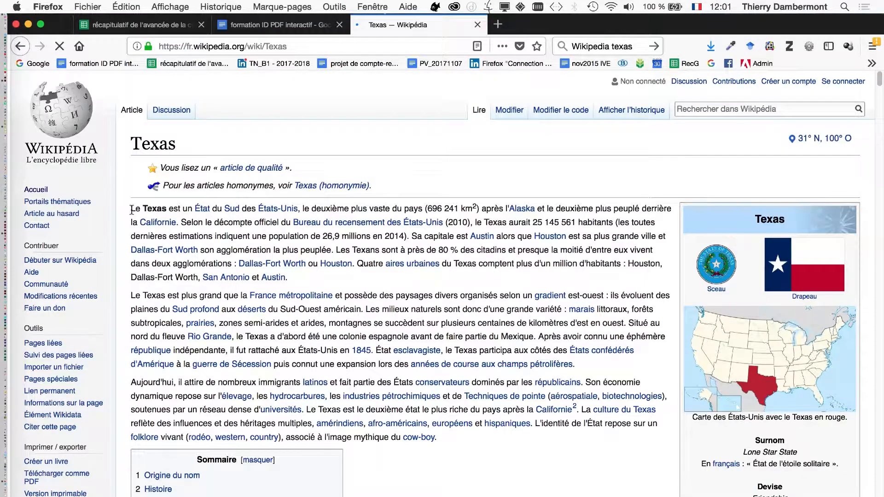
Copy the opening paragraph of the Texas article and switch back to the InDesign document.
{"action": "left_click_drag", "start_coordinate": [131, 208], "coordinate": [295, 278]}
{"action": "key", "text": "super+c"}
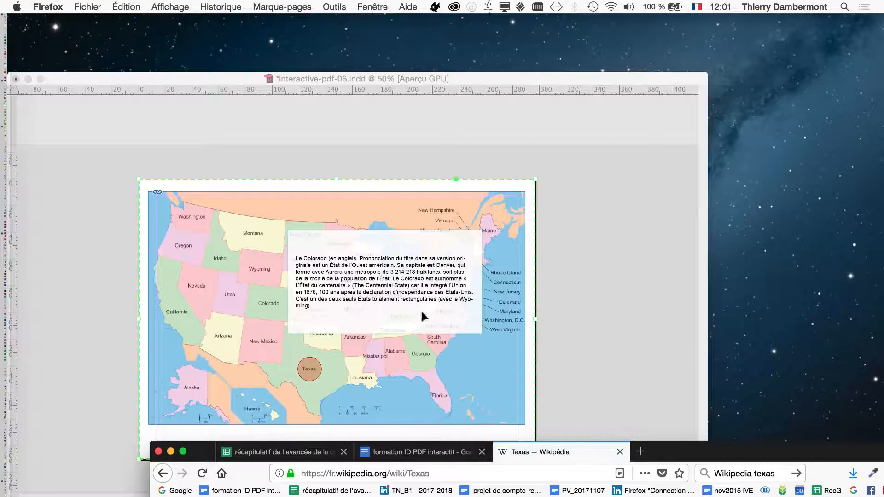
{"action": "left_click", "coordinate": [422, 312]}
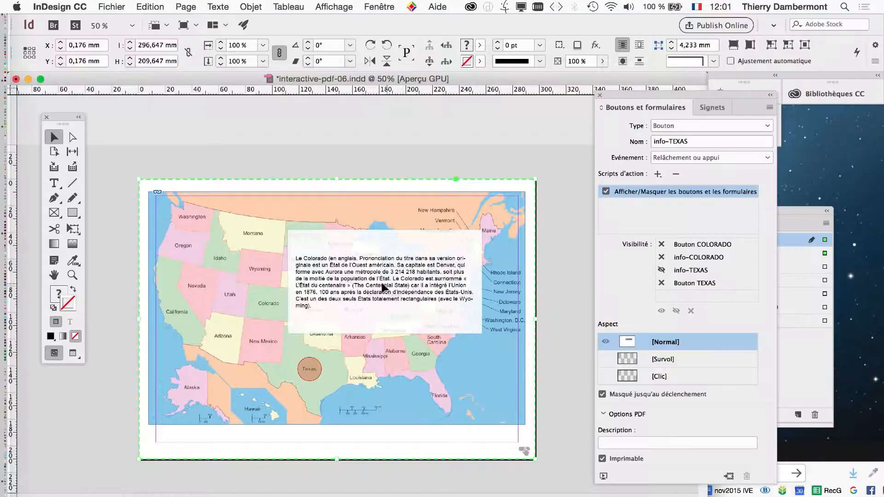
Replace all the Colorado text in the info-TEXAS frame with the copied Texas paragraph.
{"action": "key", "text": "super+1"}
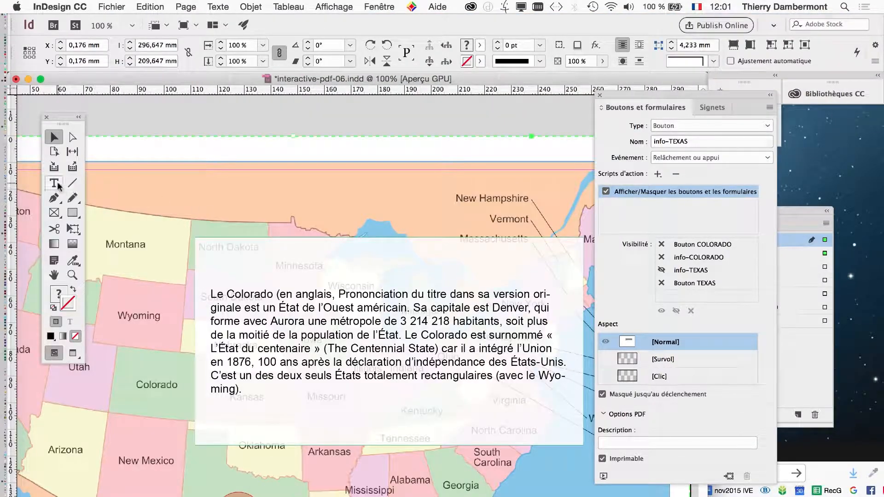
{"action": "left_click", "coordinate": [54, 183]}
{"action": "left_click_drag", "start_coordinate": [212, 290], "coordinate": [242, 392]}
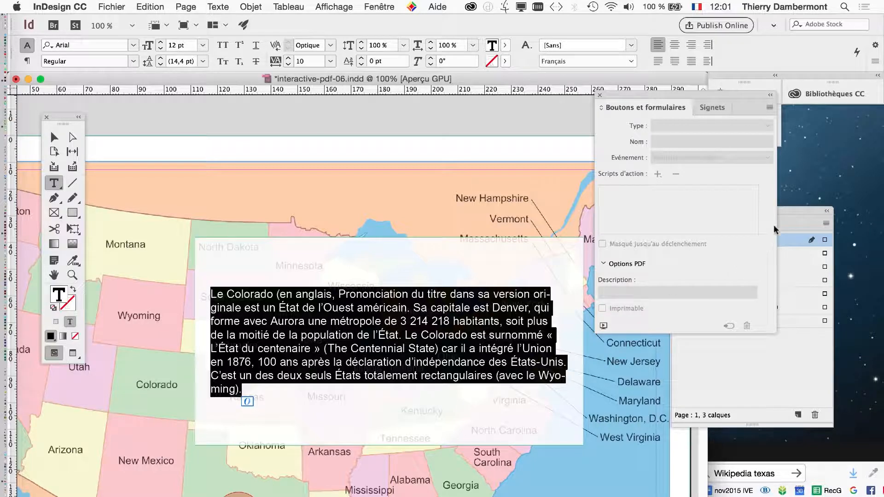
{"action": "key", "text": "super+v"}
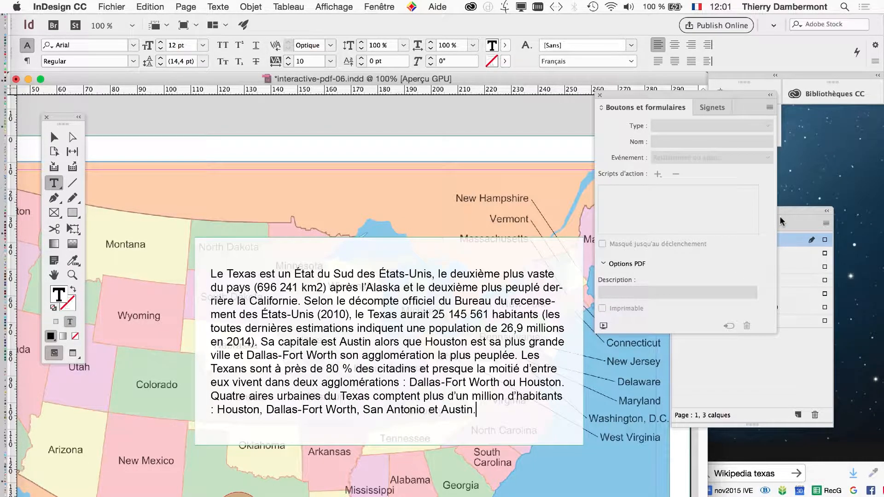
Bring the layer list into view and make the info-COLORADO and Bouton COLORADO objects visible again.
{"action": "left_click_drag", "start_coordinate": [803, 209], "coordinate": [766, 170]}
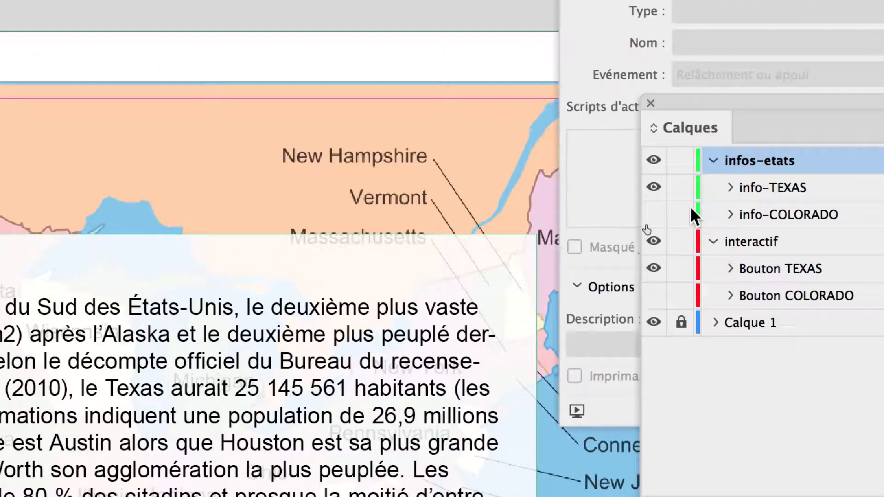
{"action": "left_click", "coordinate": [654, 214]}
{"action": "left_click", "coordinate": [654, 295]}
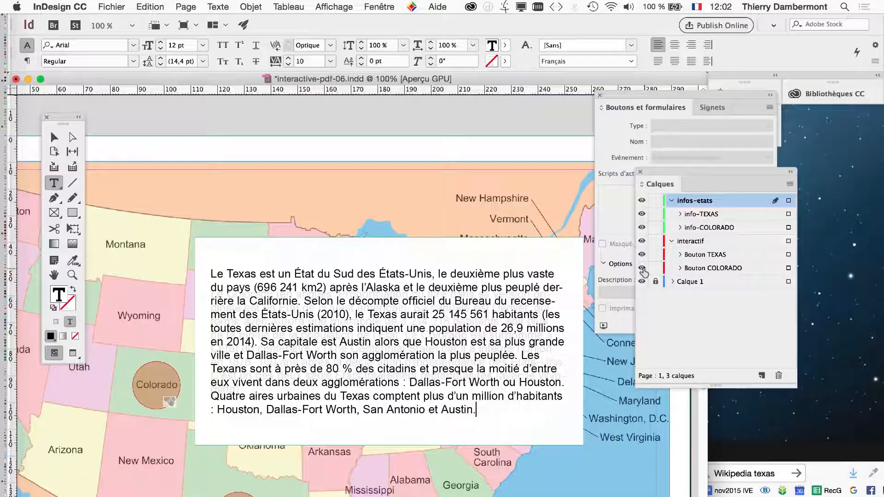
Save the document under the new name interactive-pdf-07.indd in the PDF interactif jour 1 folder.
{"action": "left_click", "coordinate": [105, 7]}
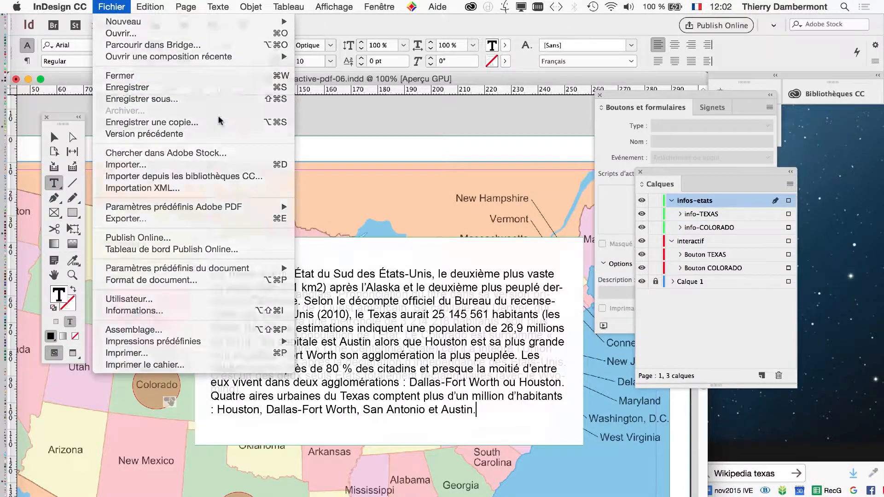
{"action": "left_click", "coordinate": [120, 93]}
{"action": "key", "text": "Right"}
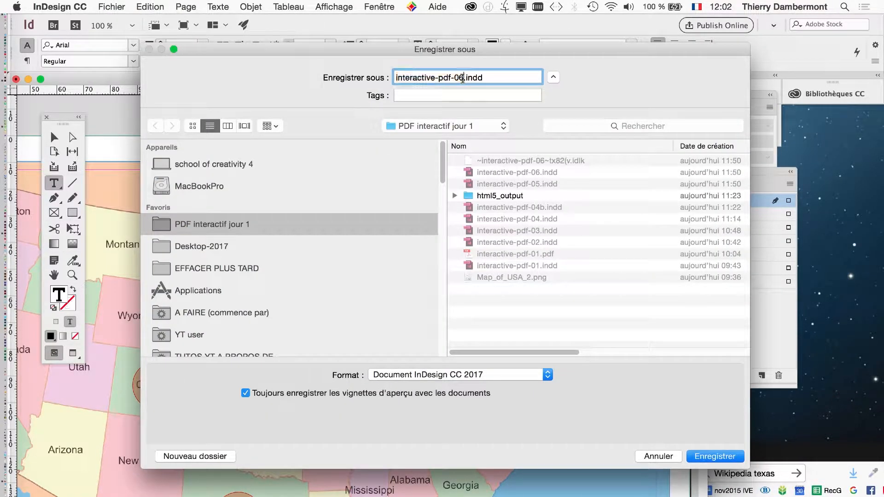
{"action": "key", "text": "BackSpace"}
{"action": "left_click", "coordinate": [709, 456]}
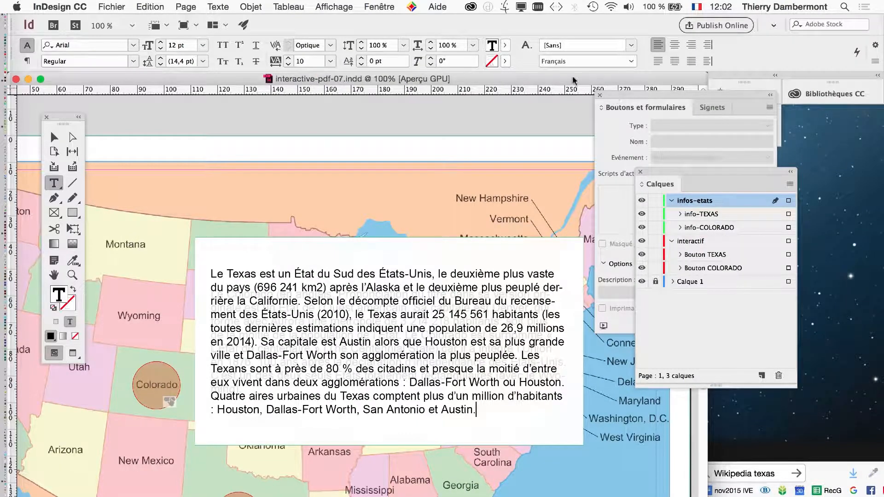
Open the EPUB interactivity preview of the map page.
{"action": "left_click", "coordinate": [379, 7]}
{"action": "mouse_move", "coordinate": [492, 230]}
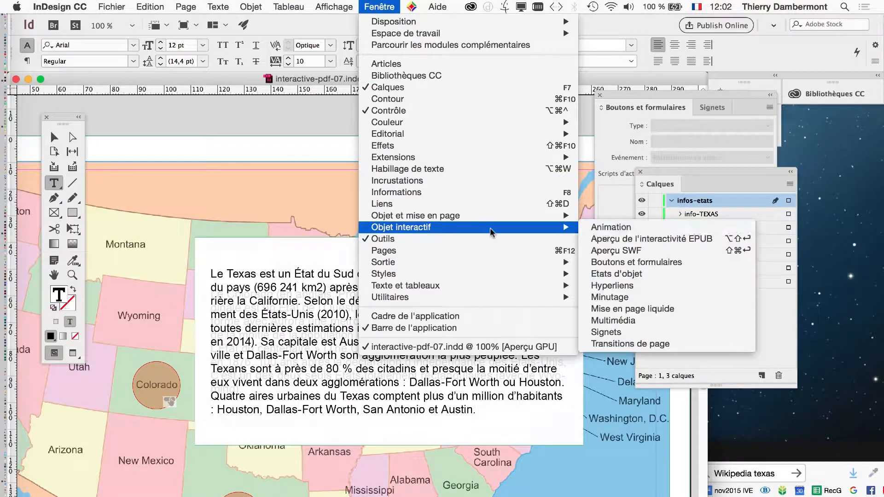
{"action": "left_click", "coordinate": [617, 239]}
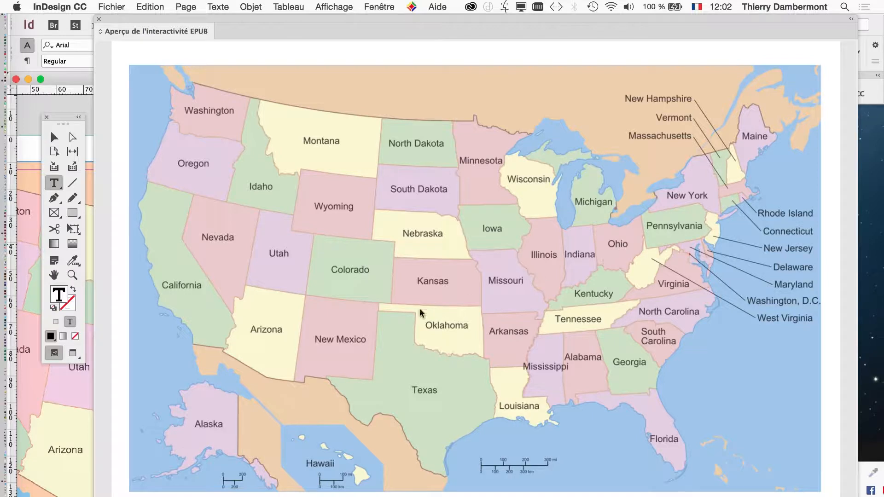
Test the Colorado and Texas buttons alternately in the preview, opening and closing each state's info panel.
{"action": "left_click", "coordinate": [352, 271]}
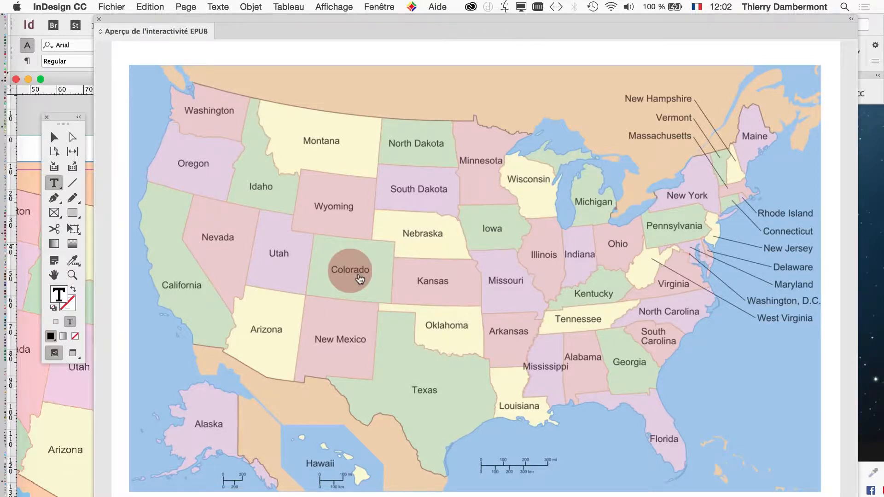
{"action": "left_click", "coordinate": [360, 279]}
{"action": "left_click", "coordinate": [303, 116]}
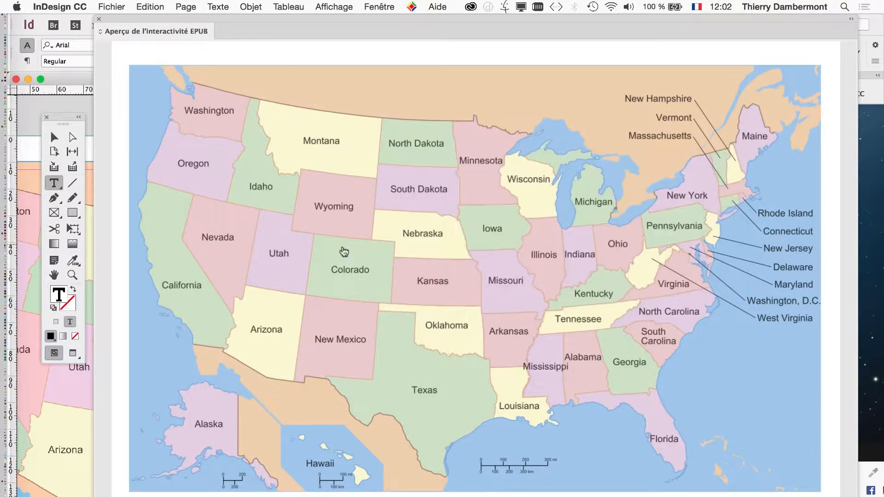
{"action": "left_click", "coordinate": [425, 391]}
{"action": "left_click", "coordinate": [296, 271]}
{"action": "left_click", "coordinate": [350, 272]}
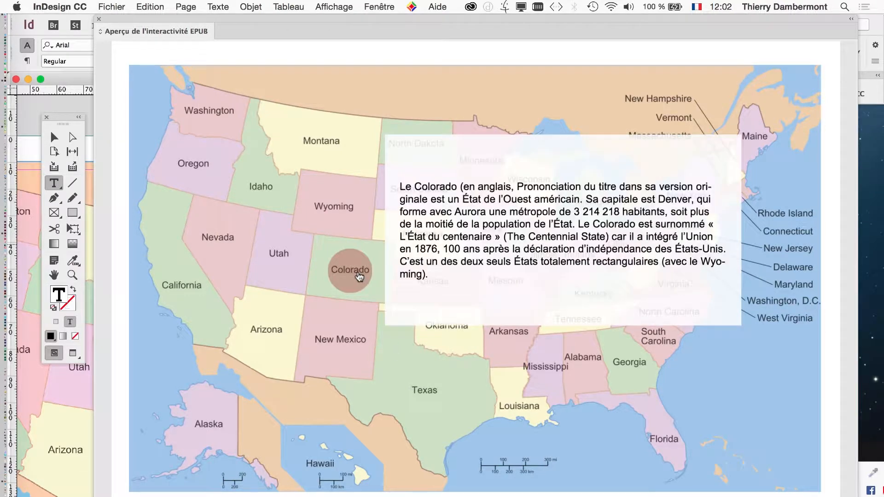
{"action": "left_click", "coordinate": [497, 96]}
{"action": "left_click", "coordinate": [424, 391]}
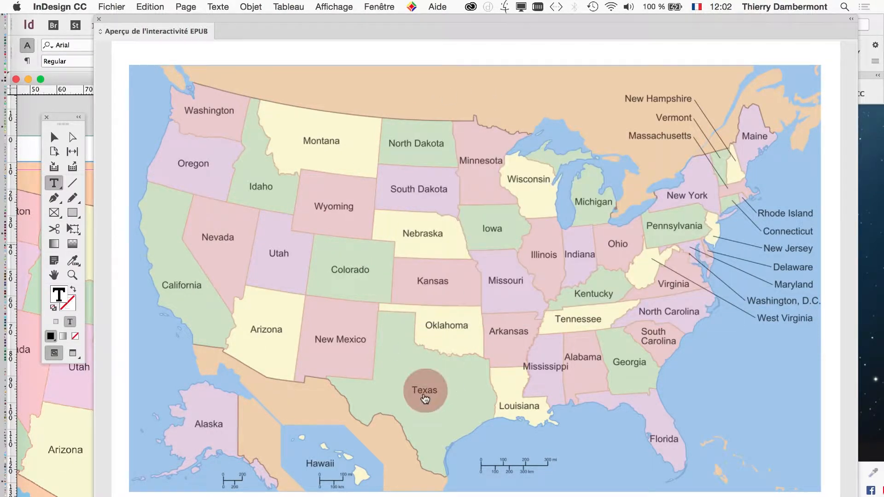
{"action": "left_click", "coordinate": [383, 321]}
{"action": "left_click", "coordinate": [349, 274]}
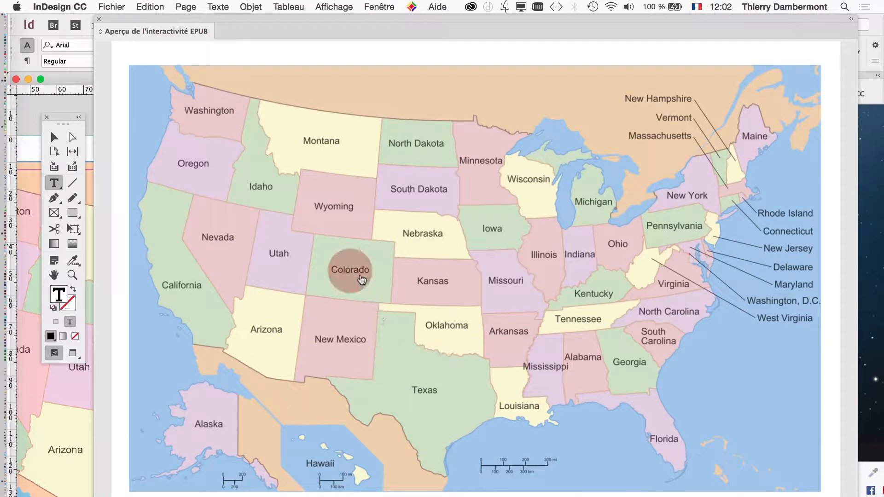
{"action": "left_click", "coordinate": [492, 123]}
{"action": "left_click", "coordinate": [424, 401]}
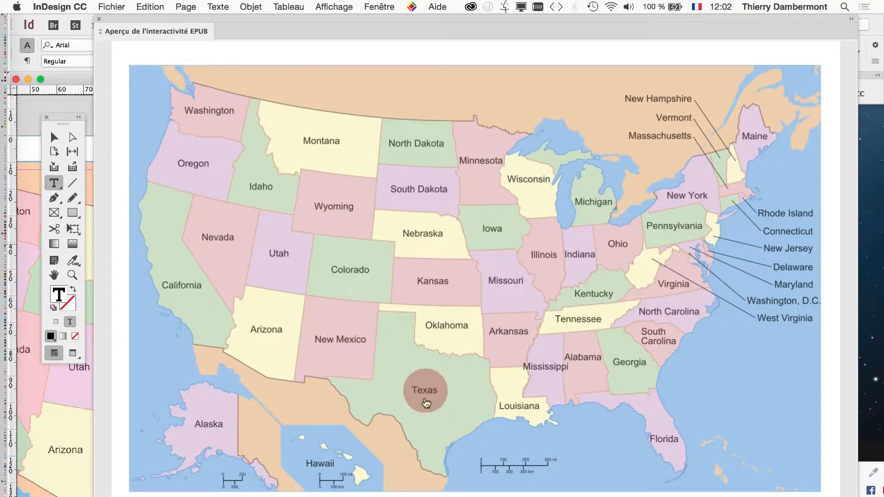
{"action": "left_click", "coordinate": [550, 416]}
{"action": "left_click", "coordinate": [425, 391]}
{"action": "left_click", "coordinate": [350, 271]}
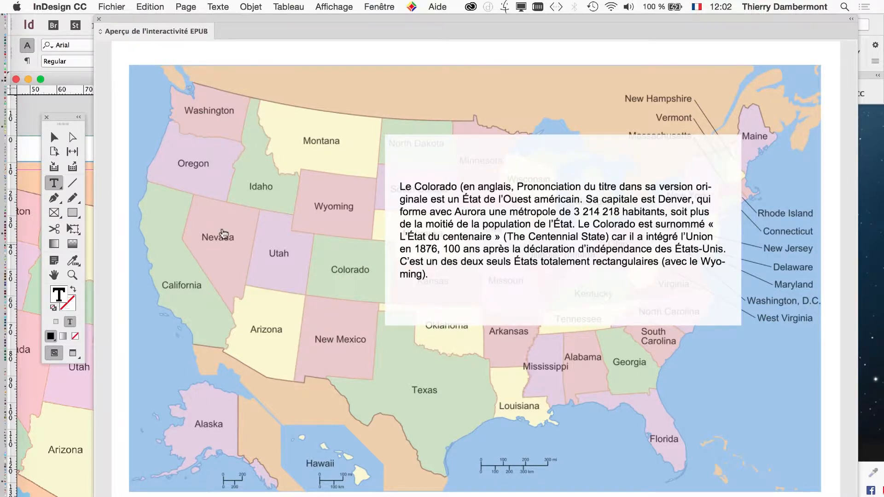
{"action": "left_click", "coordinate": [339, 364]}
{"action": "left_click", "coordinate": [426, 391]}
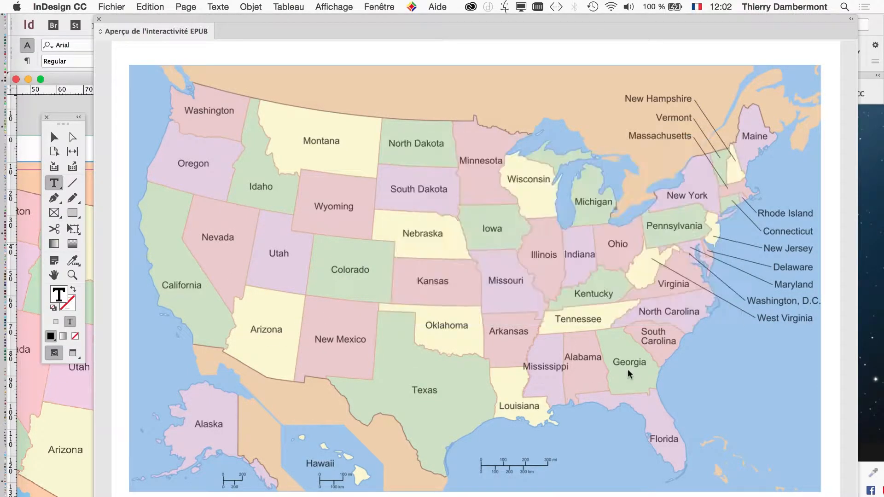
{"action": "left_click", "coordinate": [443, 392]}
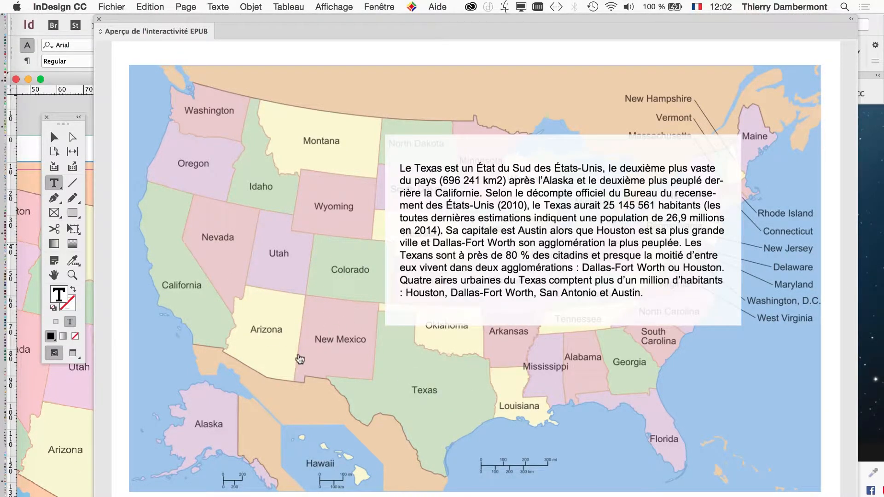
{"action": "left_click", "coordinate": [340, 276]}
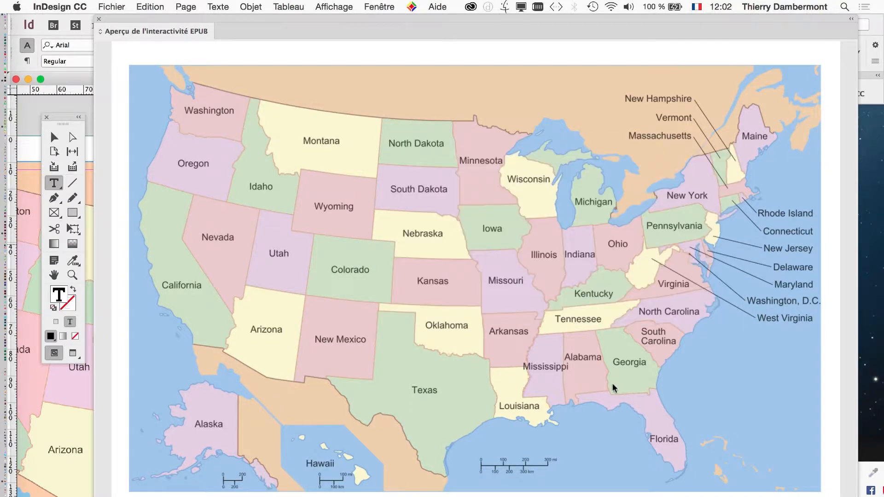
{"action": "left_click", "coordinate": [426, 391]}
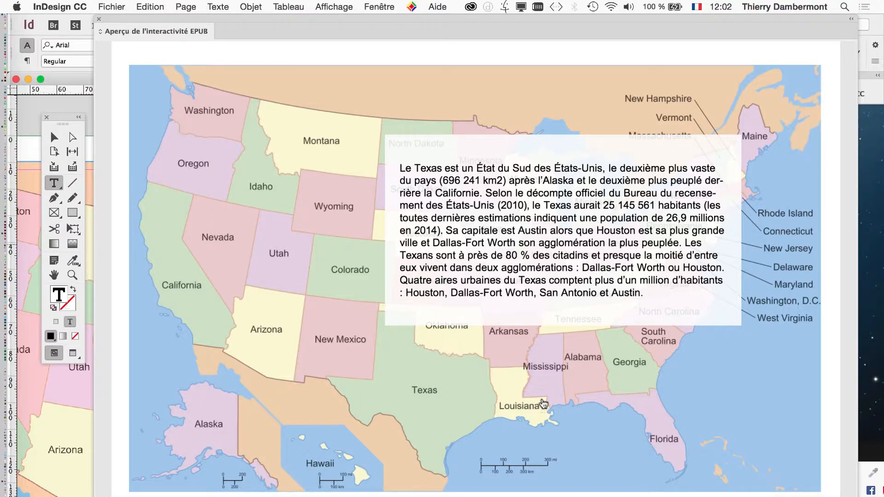
{"action": "left_click", "coordinate": [425, 391]}
{"action": "left_click", "coordinate": [350, 271]}
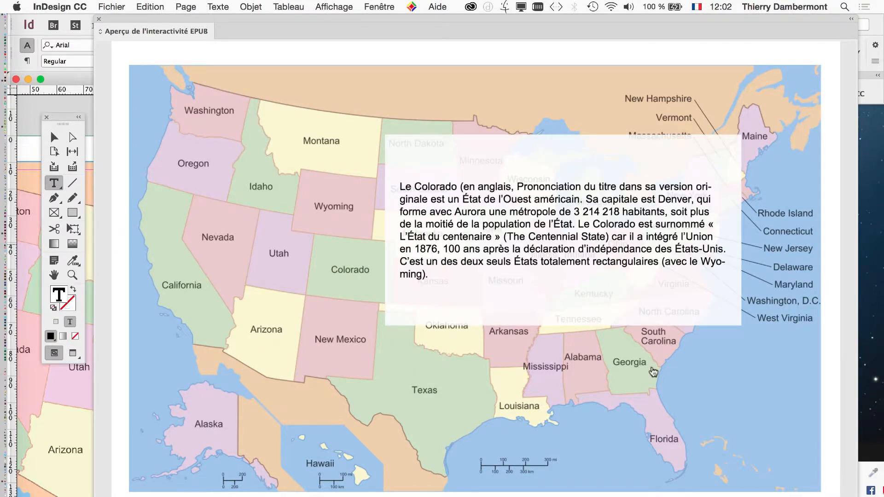
{"action": "left_click", "coordinate": [424, 391]}
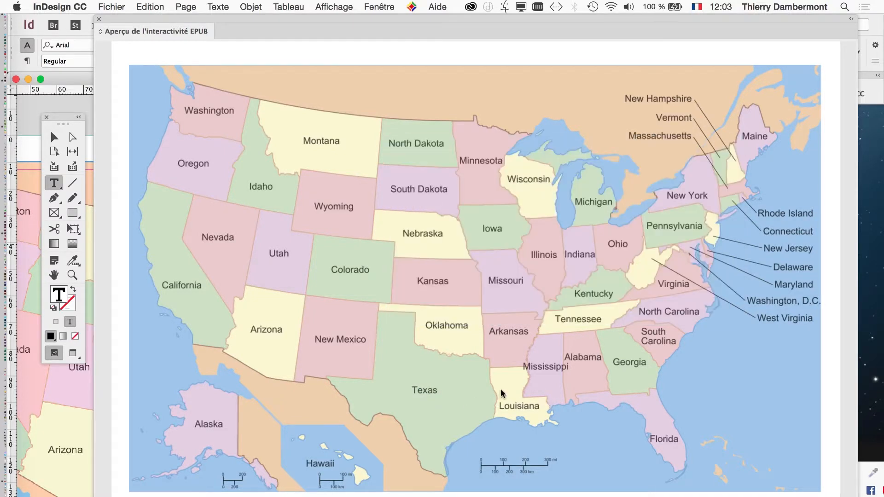